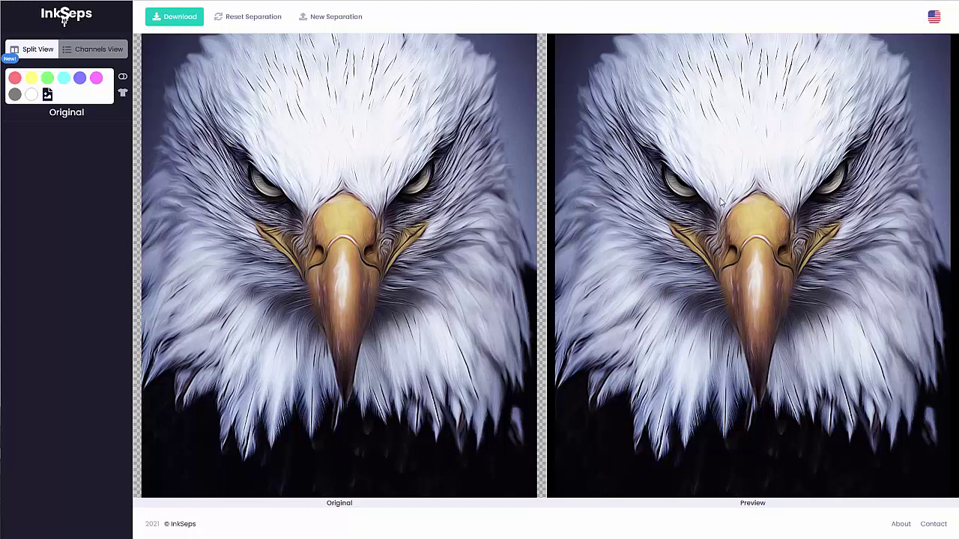
# Include the gray channel in the separation and delete the green channel
pyautogui.click(124, 78)
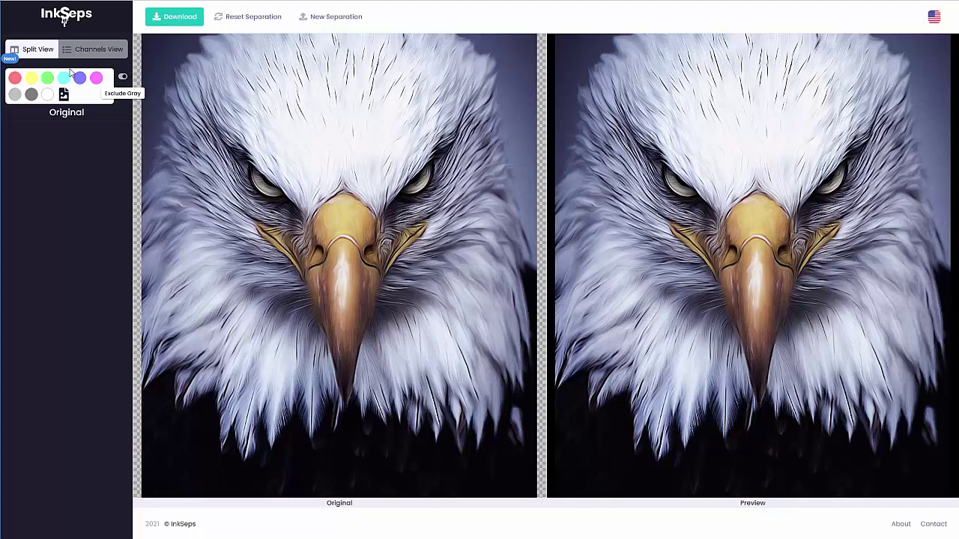
pyautogui.click(47, 79)
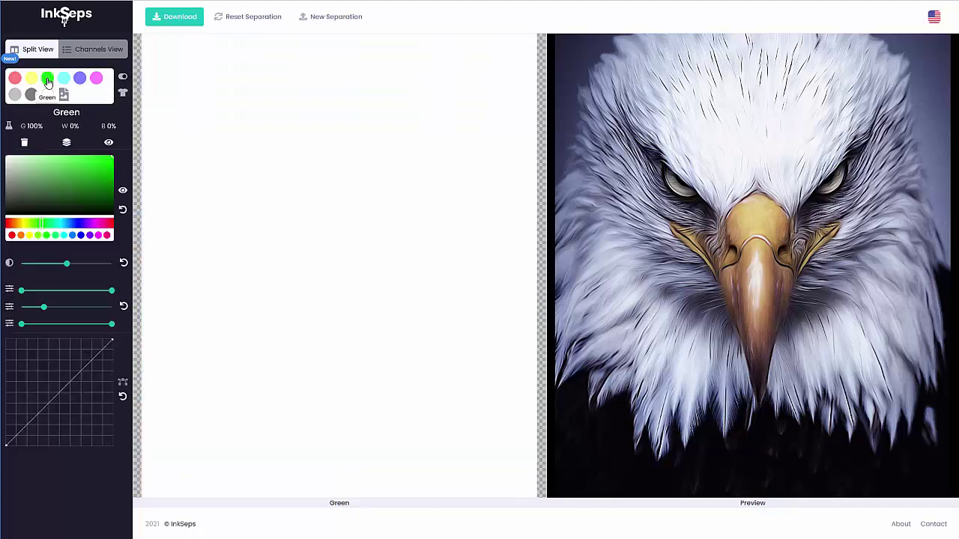
pyautogui.click(25, 143)
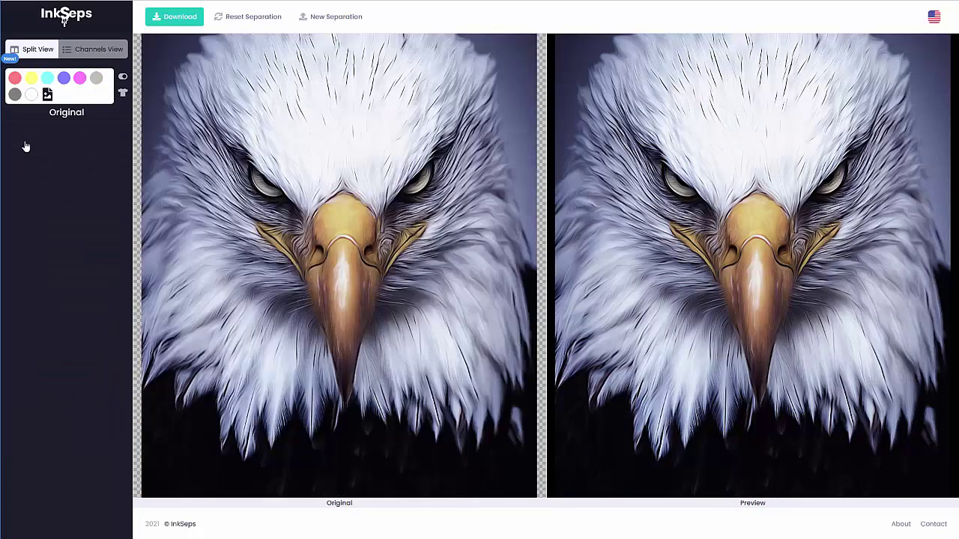
# Merge the magenta channel into the blue channel
pyautogui.click(80, 79)
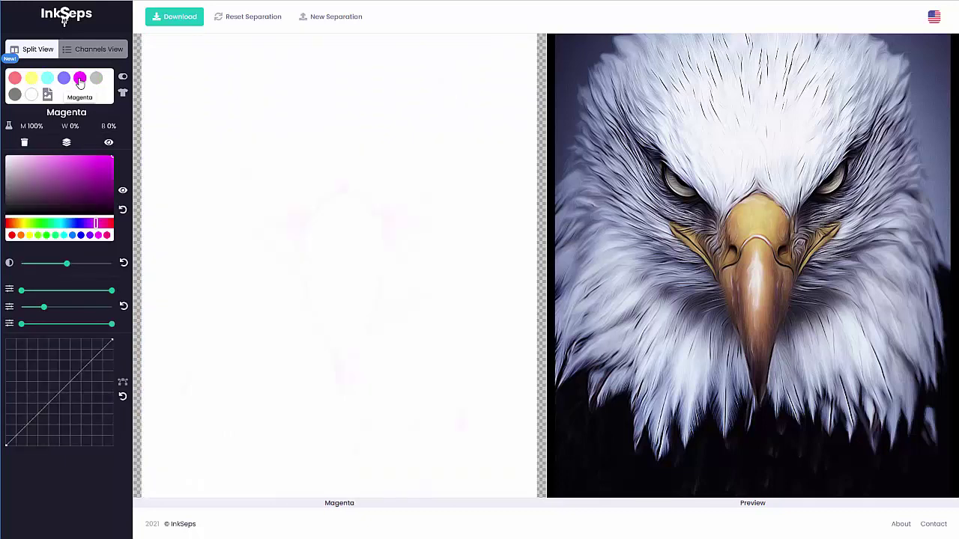
pyautogui.click(67, 142)
pyautogui.click(70, 164)
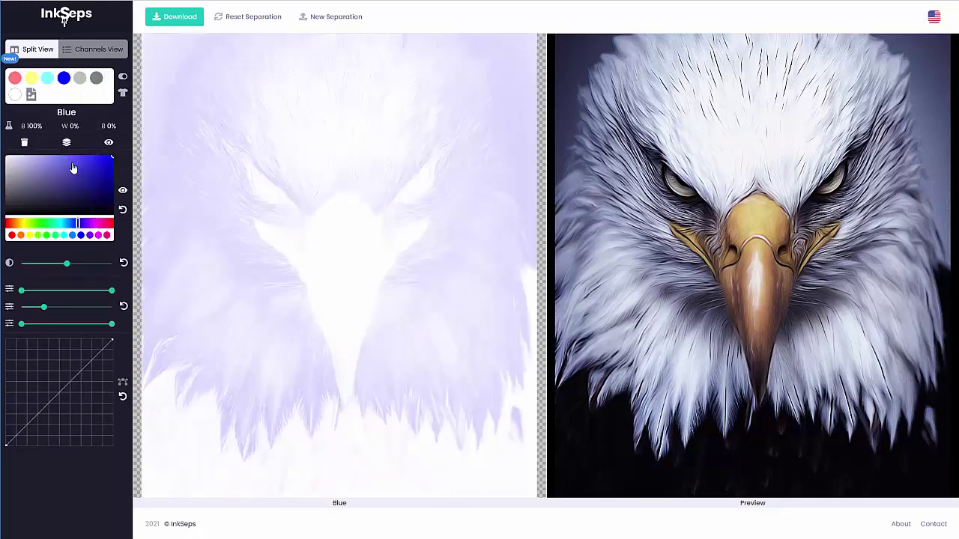
# Merge the cyan channel into the blue channel and compare the preview with the original image
pyautogui.click(48, 79)
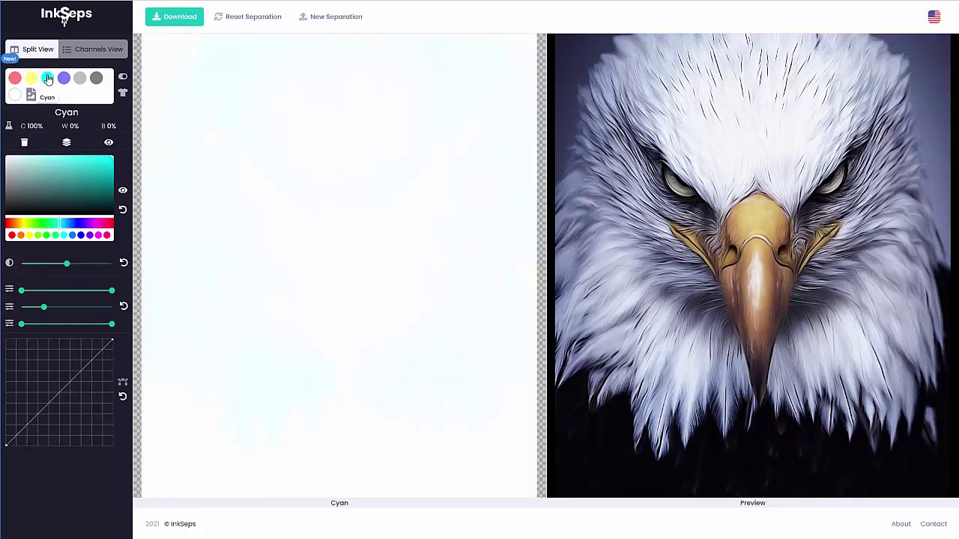
pyautogui.click(67, 145)
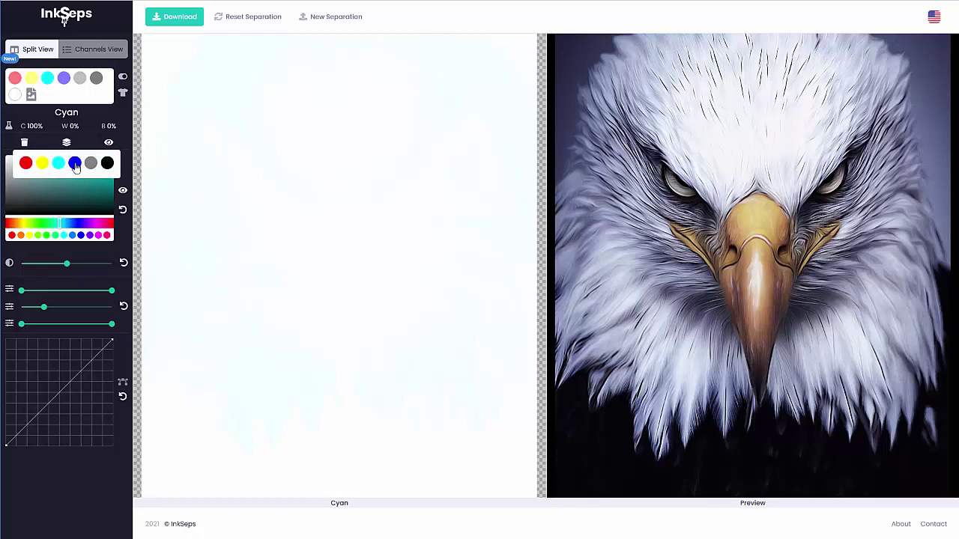
pyautogui.click(75, 163)
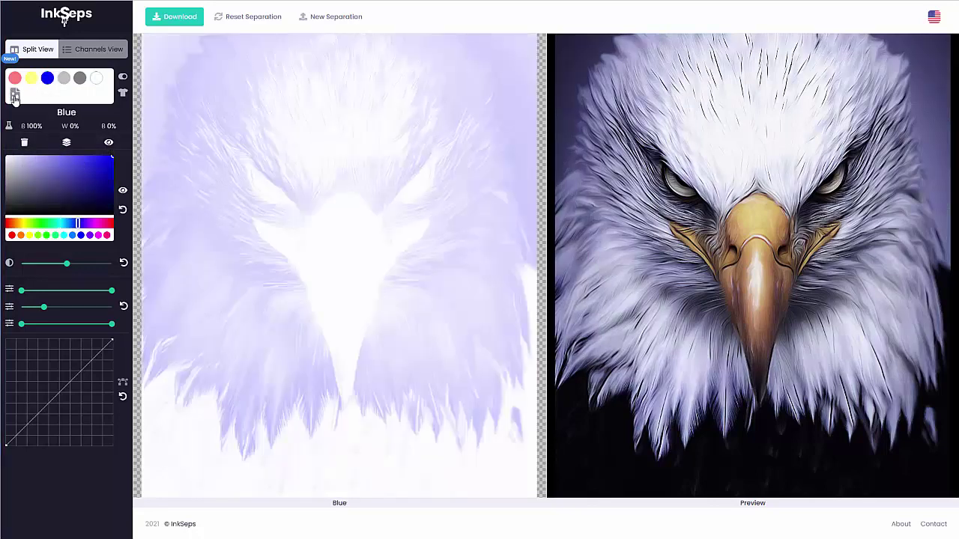
pyautogui.click(13, 94)
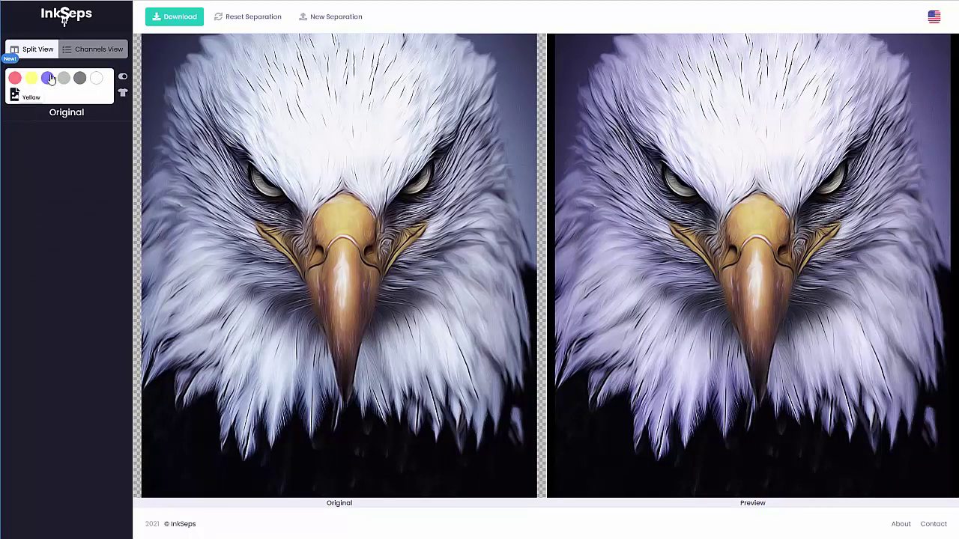
# Merge the blue channel into the gray channel
pyautogui.click(47, 79)
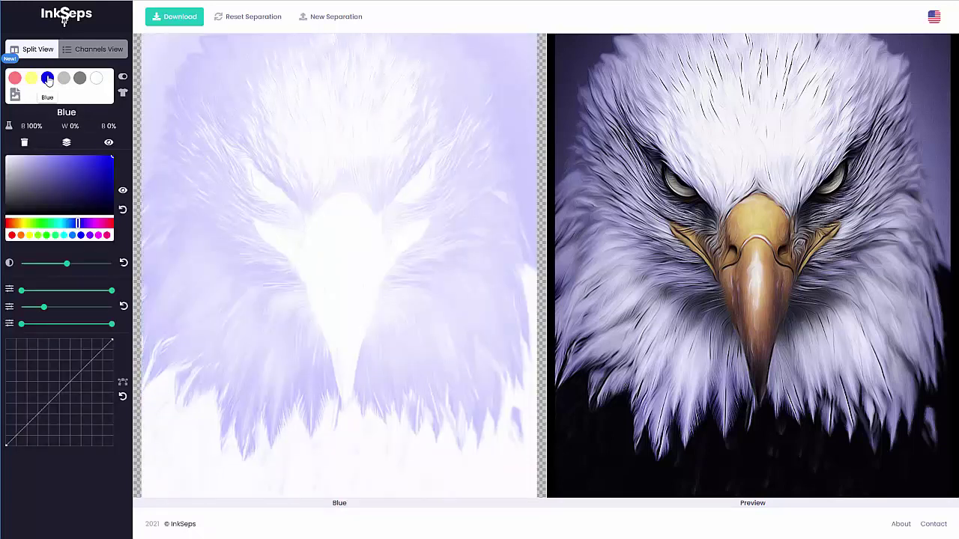
pyautogui.click(67, 143)
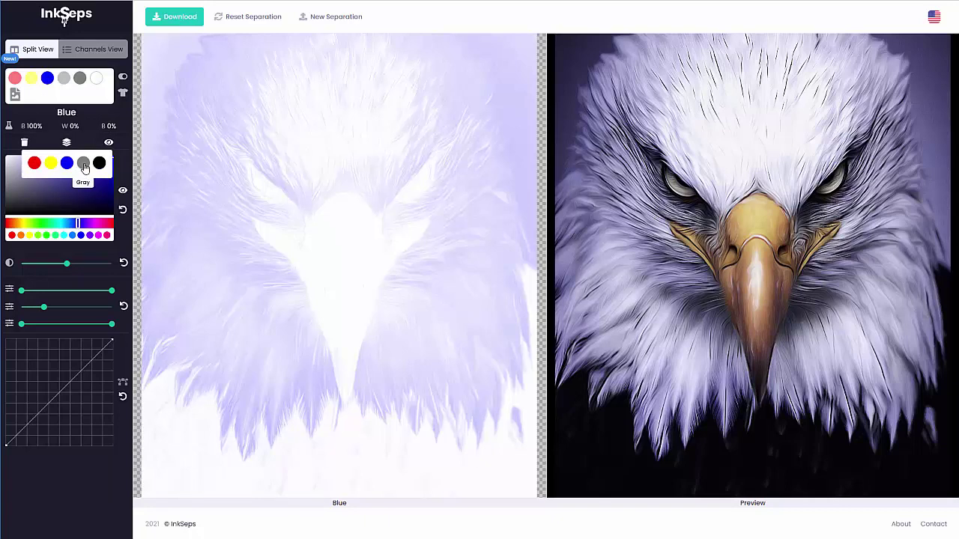
pyautogui.click(84, 165)
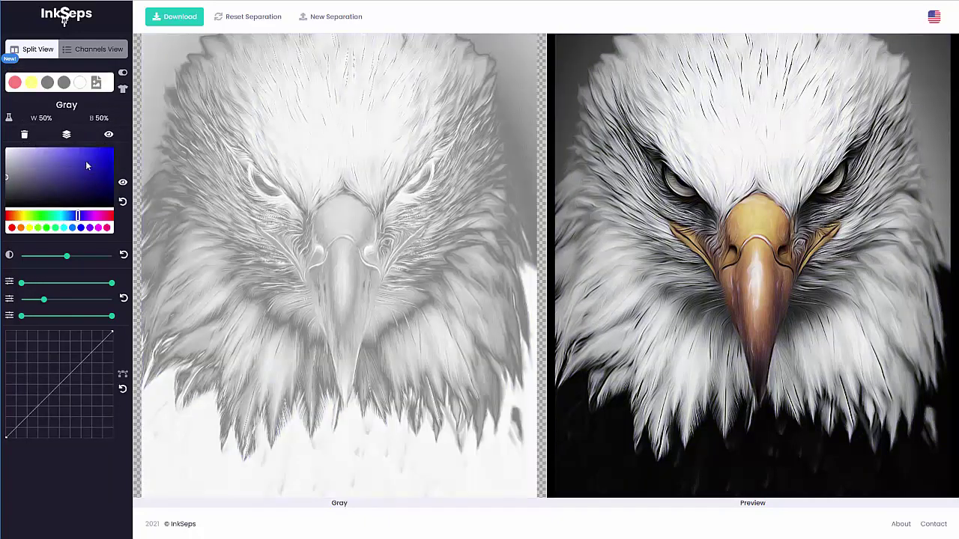
# Recolor the merged gray channel to a muted blue of 17% blue, 36% white and 47% black, and compare it with the original
pyautogui.click(39, 177)
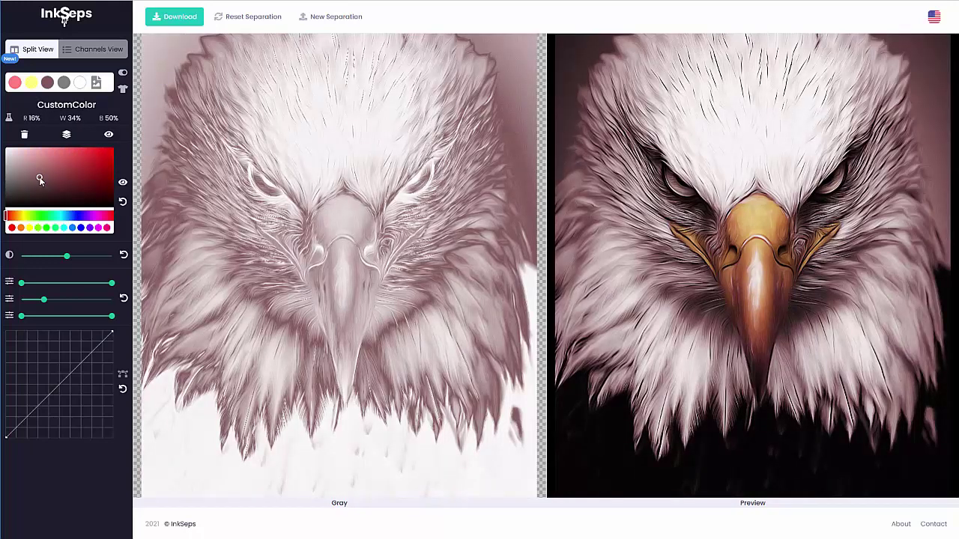
pyautogui.click(81, 228)
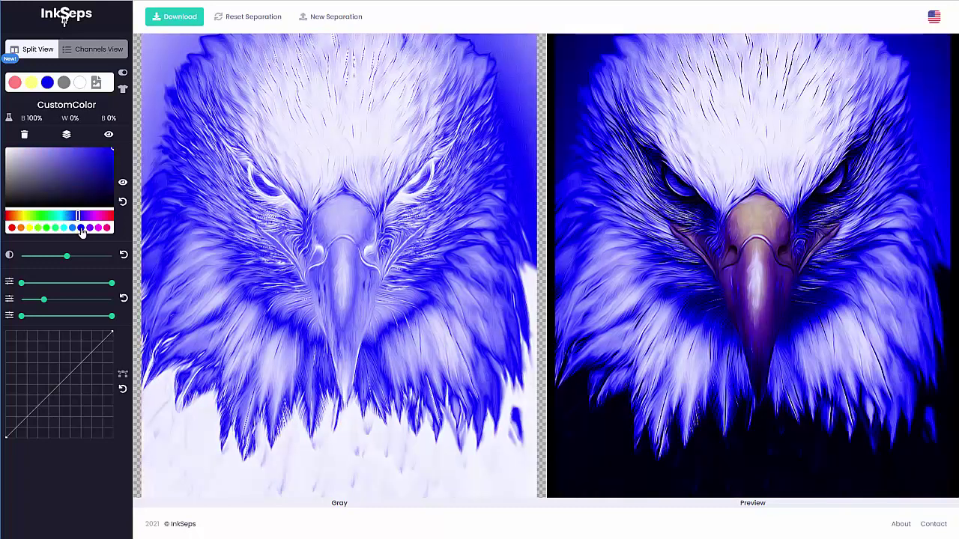
pyautogui.click(40, 177)
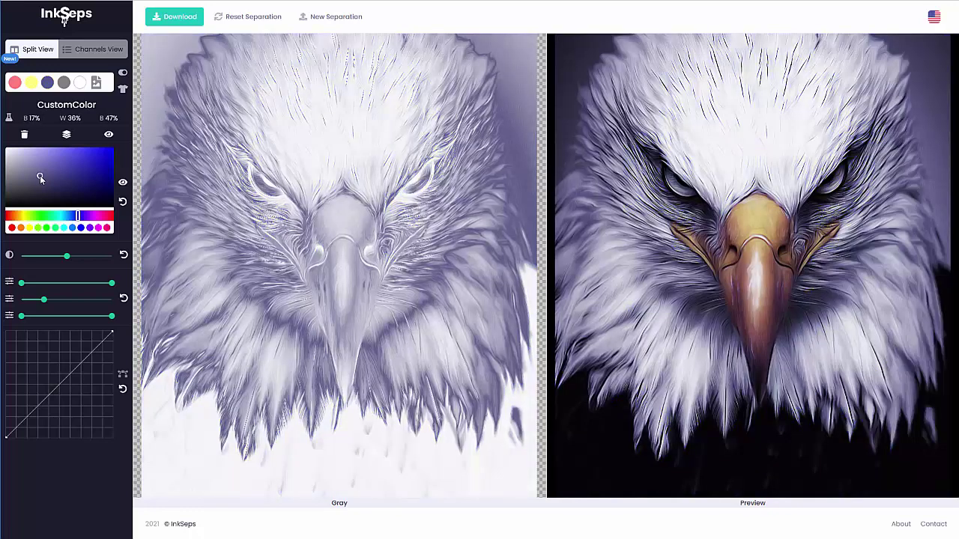
pyautogui.click(97, 83)
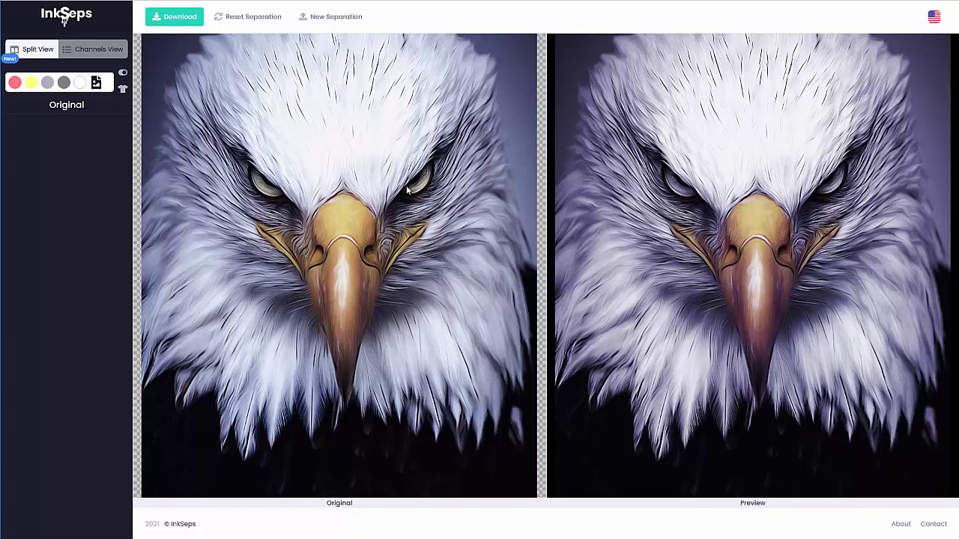
# Shift the muted blue channel's hue slightly toward cyan, to 4% cyan, 13% blue, 36% white and 47% black, comparing with the original
pyautogui.click(47, 83)
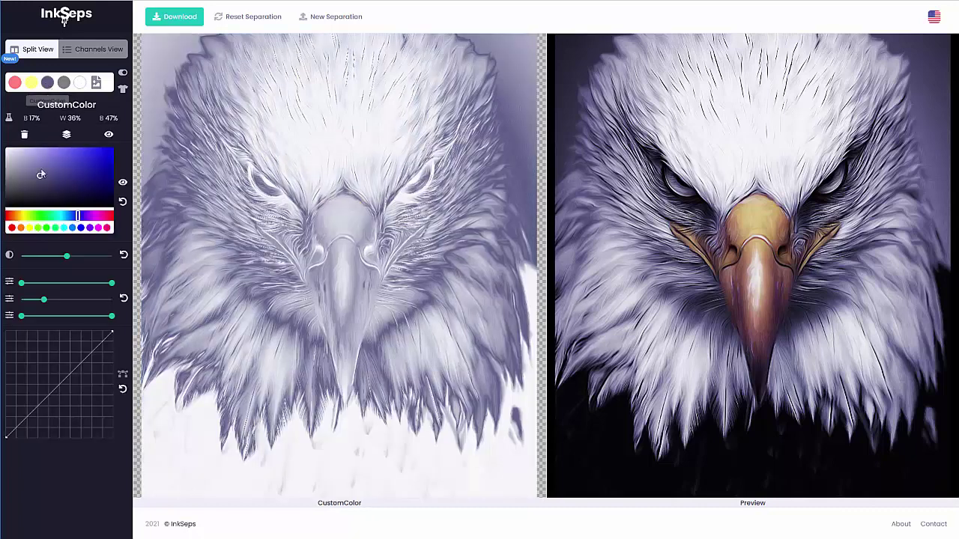
pyautogui.moveTo(77, 218); pyautogui.dragTo(75, 219)
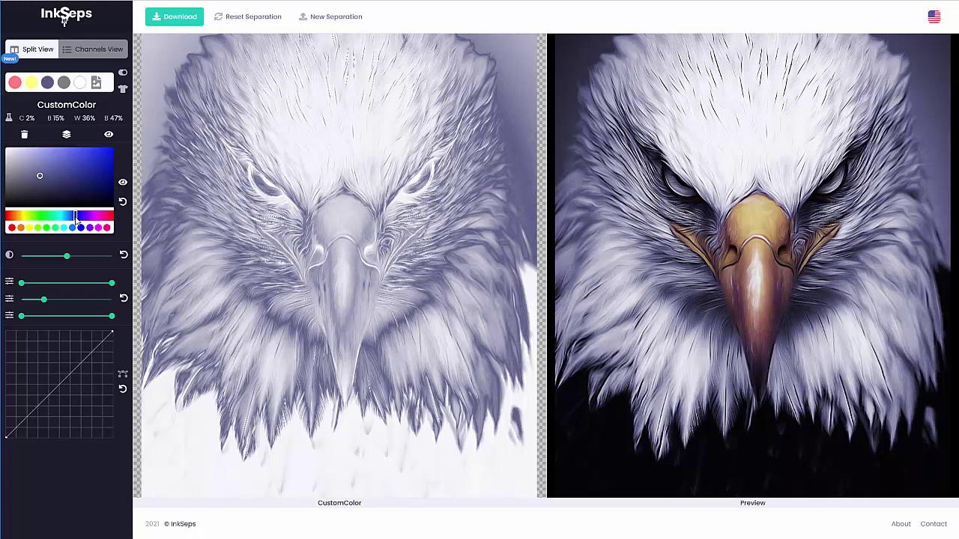
pyautogui.click(96, 84)
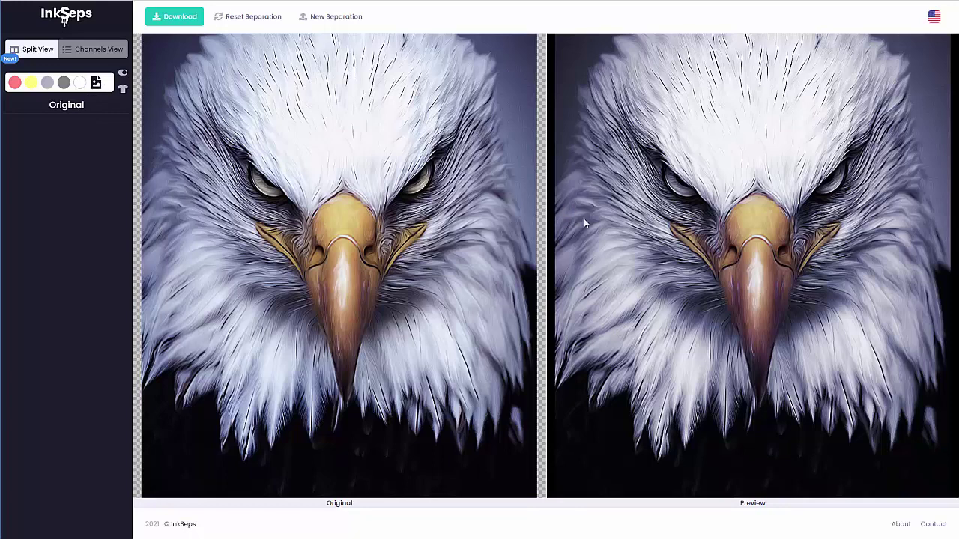
pyautogui.click(47, 82)
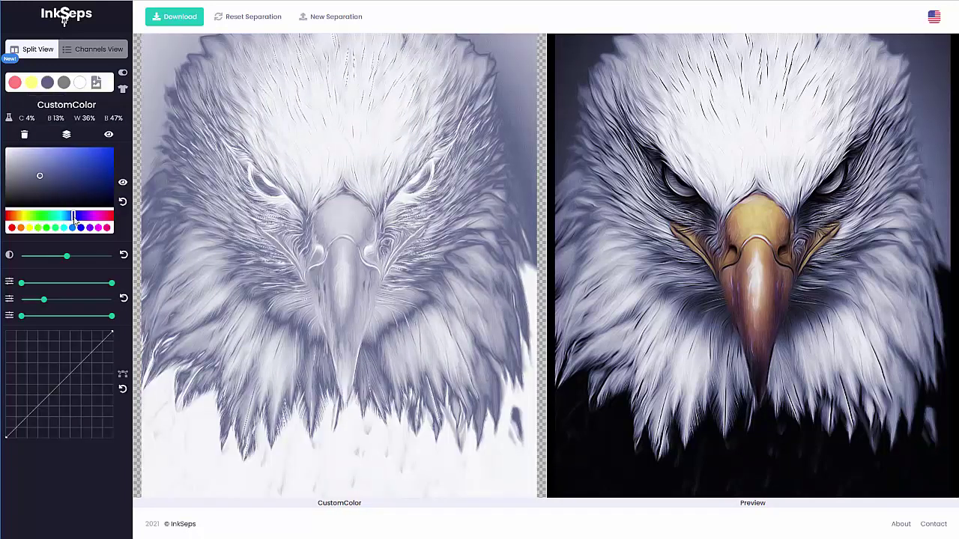
pyautogui.click(76, 218)
pyautogui.click(97, 84)
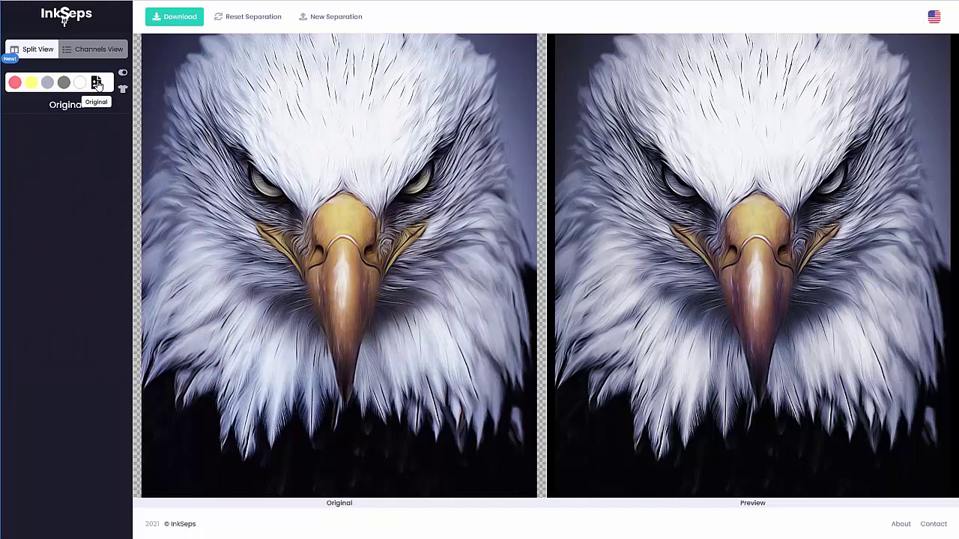
# Saturate the muted blue channel slightly to 4% cyan, 15% blue, 35% white and 46% black, and check it against the original
pyautogui.click(47, 82)
pyautogui.moveTo(40, 176); pyautogui.dragTo(43, 176)
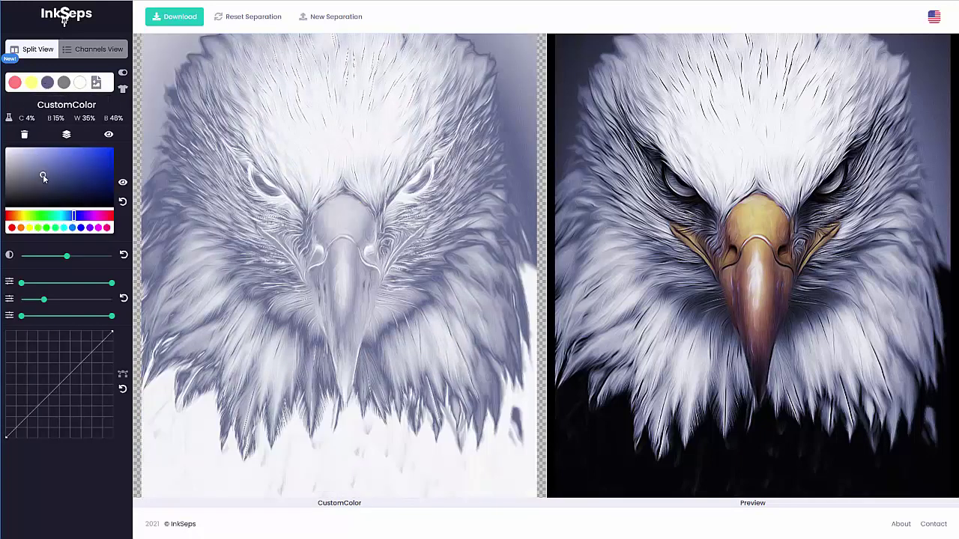
pyautogui.click(97, 84)
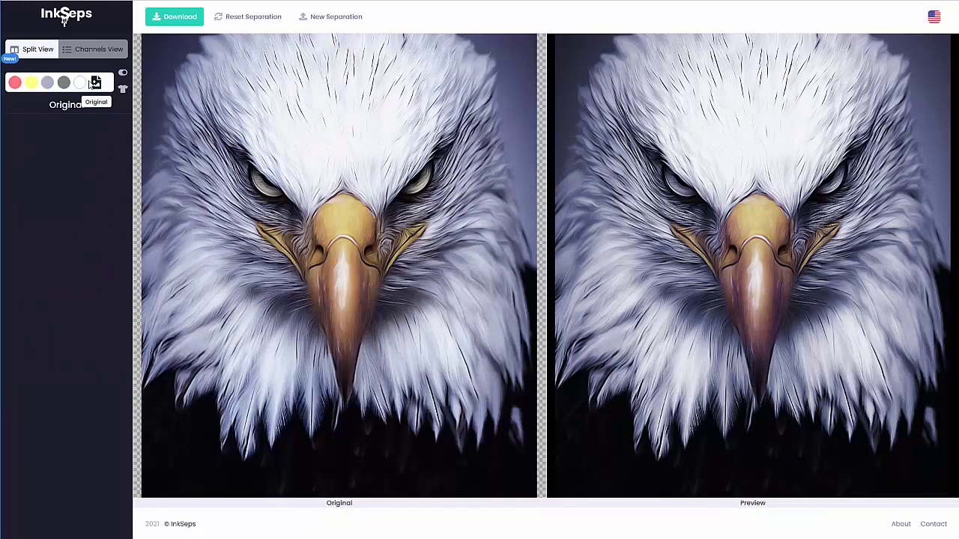
# Review the yellow and red beak channels and merge yellow into red
pyautogui.click(28, 84)
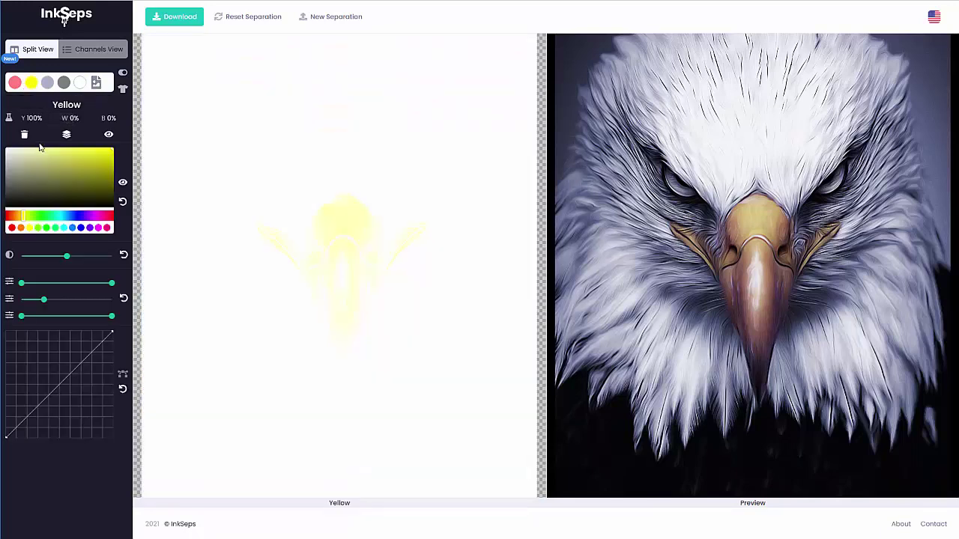
pyautogui.click(15, 83)
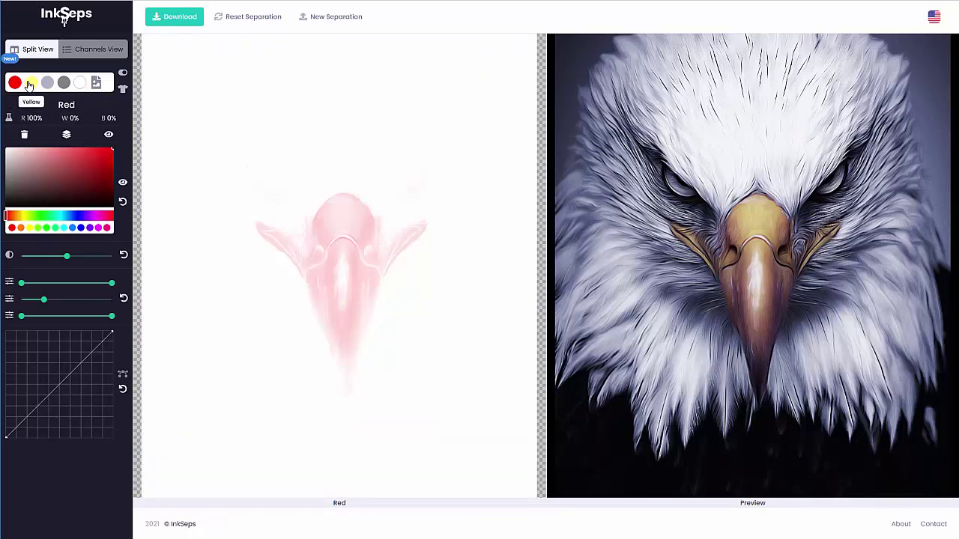
pyautogui.click(30, 84)
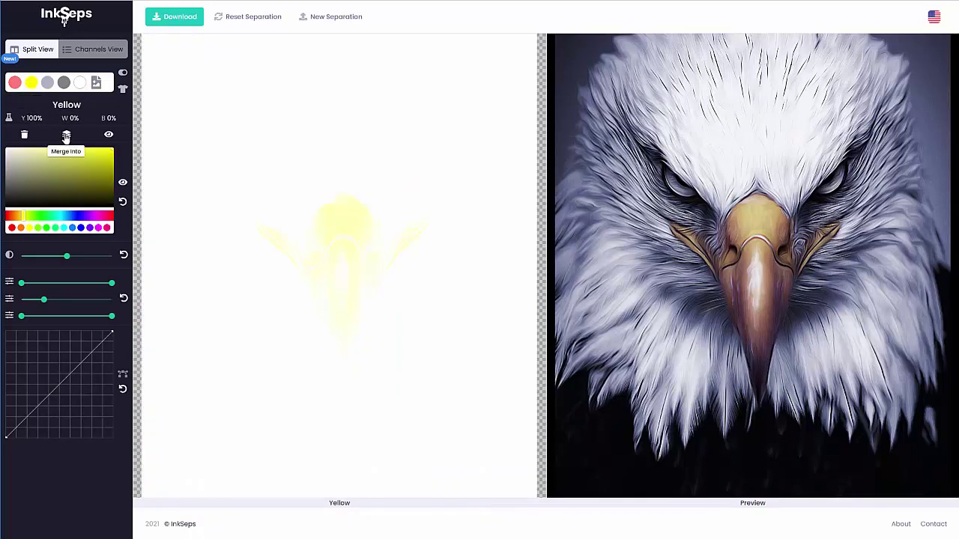
pyautogui.click(66, 136)
pyautogui.click(41, 157)
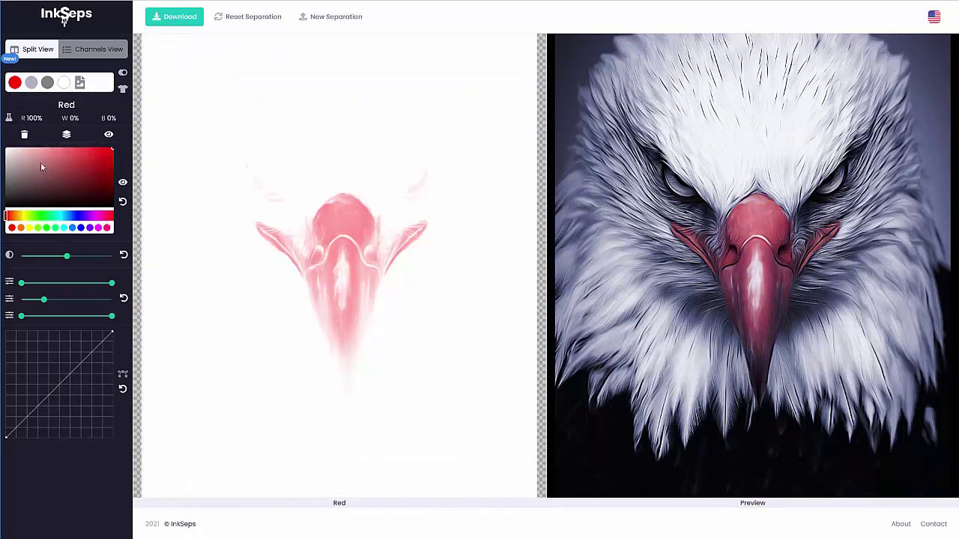
# Recolor the merged red channel to an orange of 38% red and 62% yellow, and compare the beak with the original
pyautogui.click(22, 226)
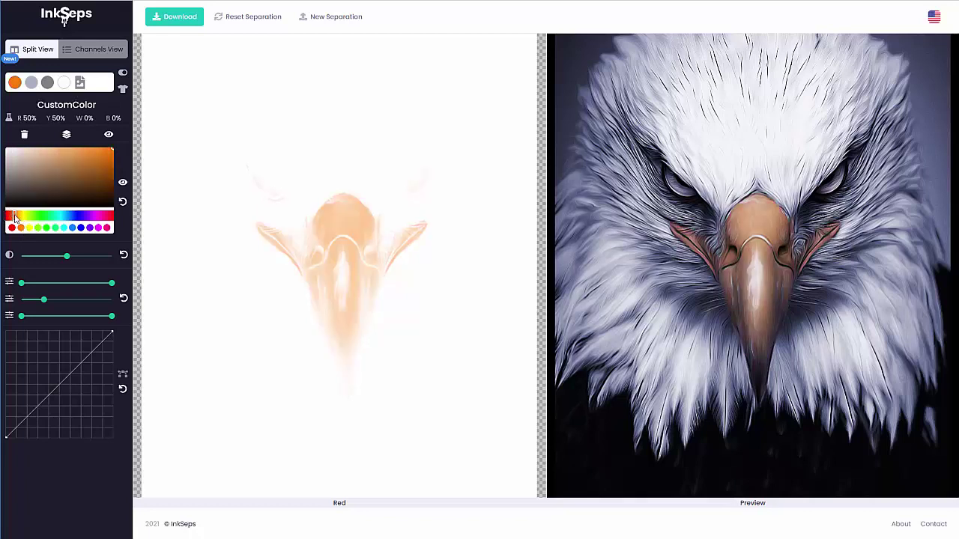
pyautogui.moveTo(14, 217); pyautogui.dragTo(18, 218)
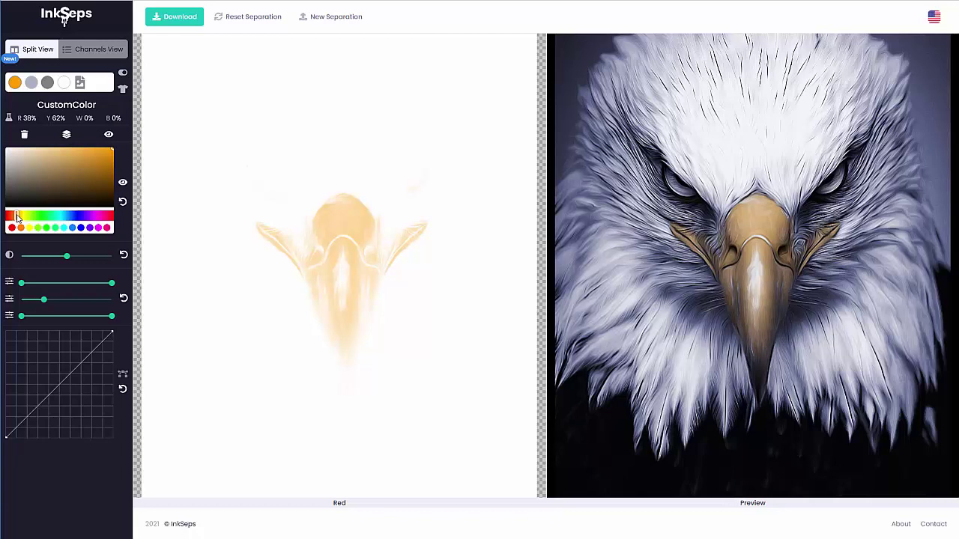
pyautogui.click(80, 84)
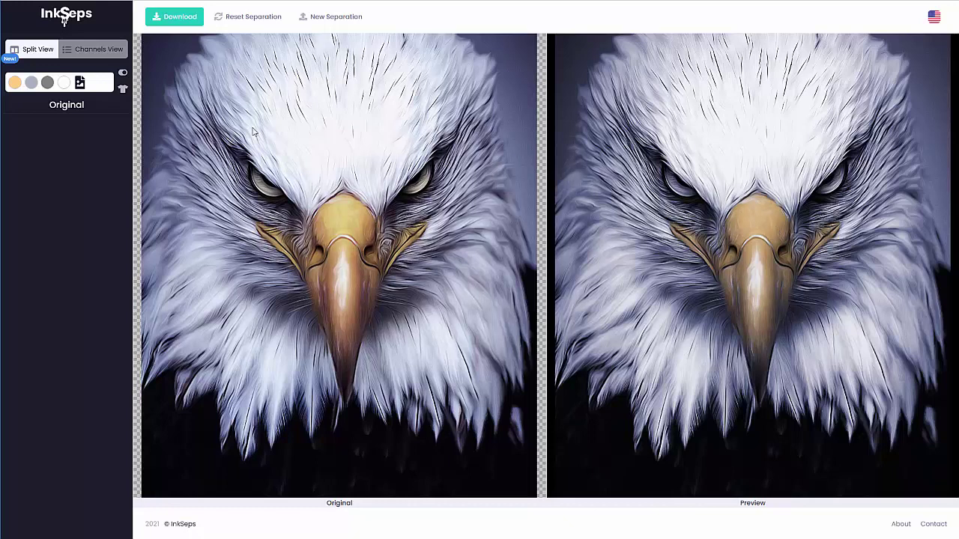
# Slightly strengthen the orange beak channel's intensity, and check the preview and the muted blue channel against the original
pyautogui.click(15, 84)
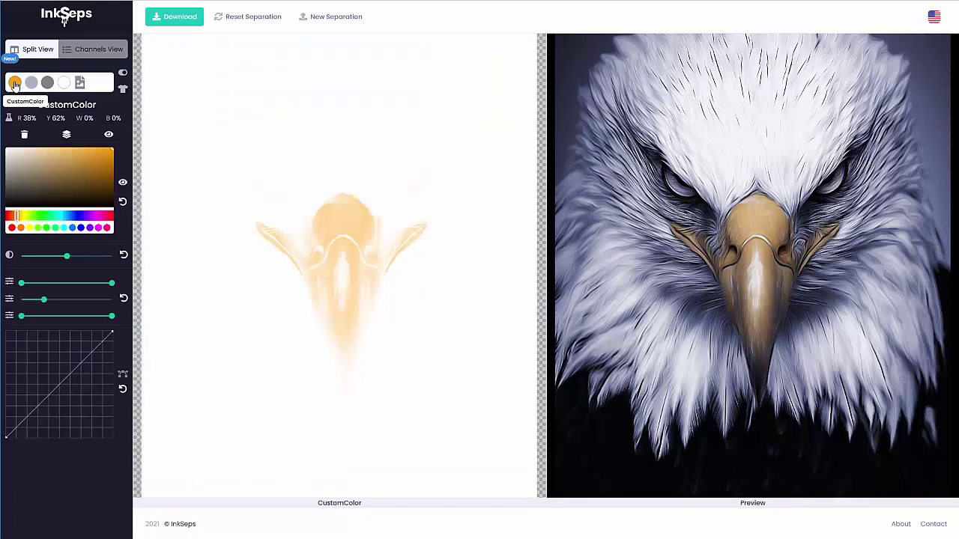
pyautogui.moveTo(71, 263)
pyautogui.moveTo(71, 262); pyautogui.dragTo(71, 260)
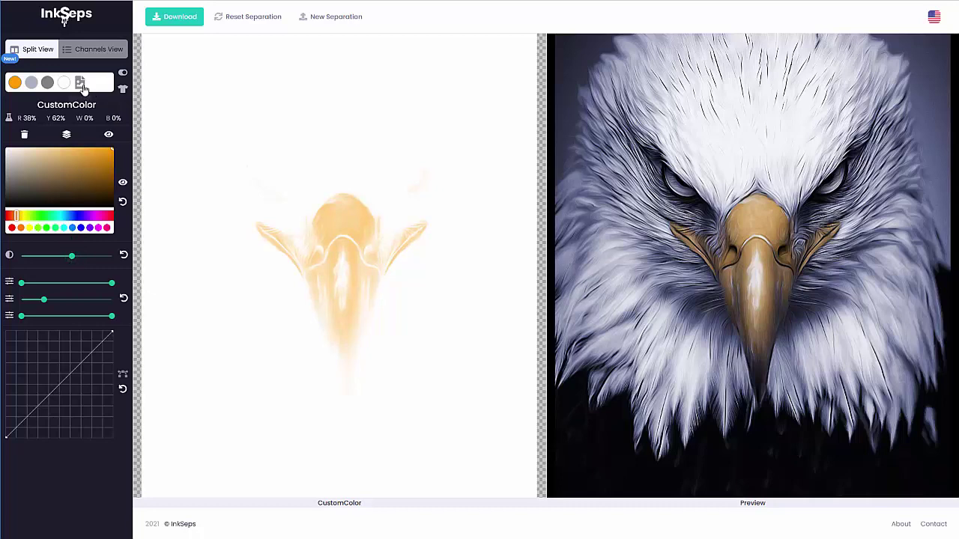
pyautogui.click(81, 84)
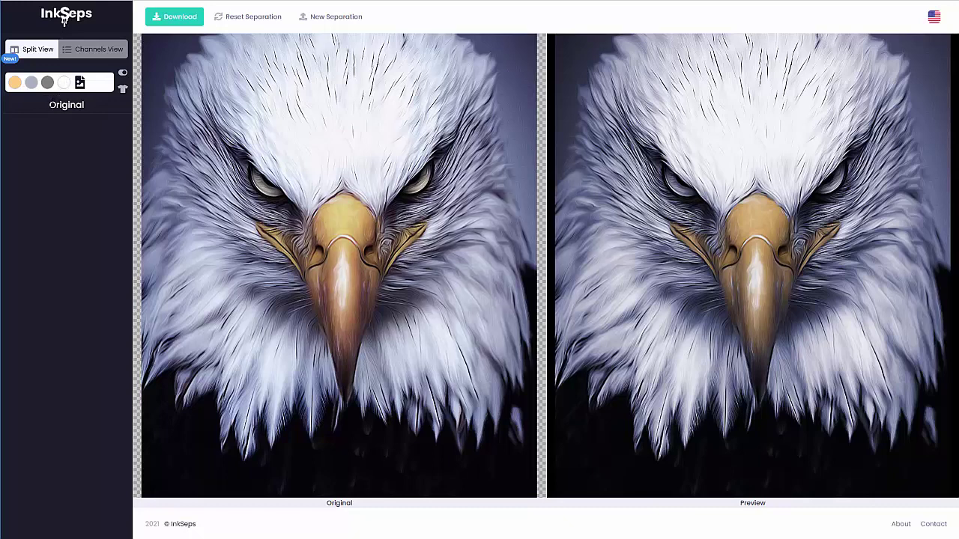
pyautogui.click(32, 86)
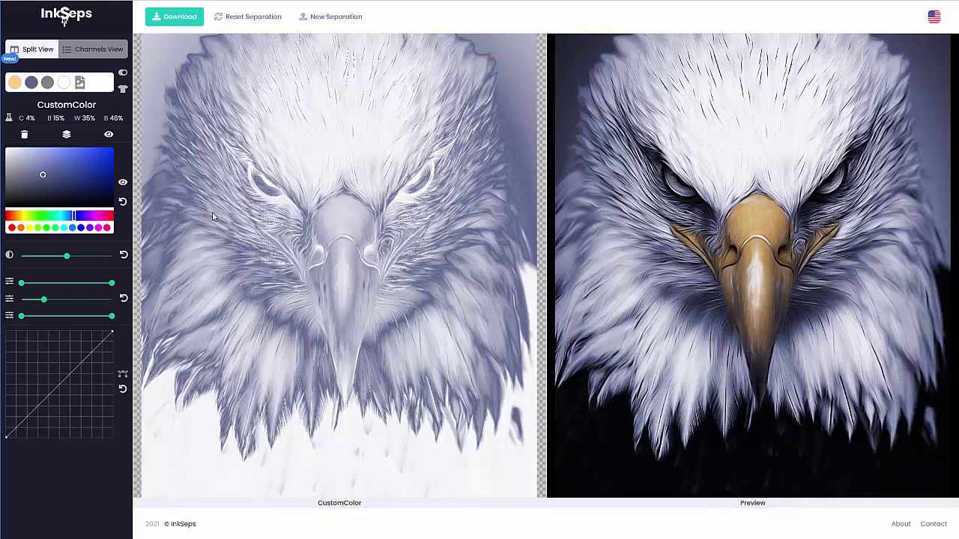
pyautogui.click(80, 83)
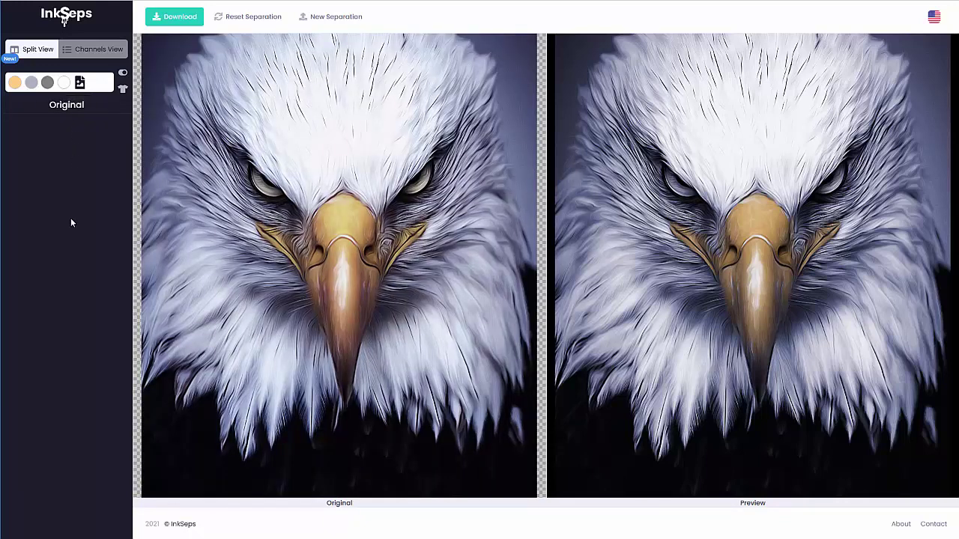